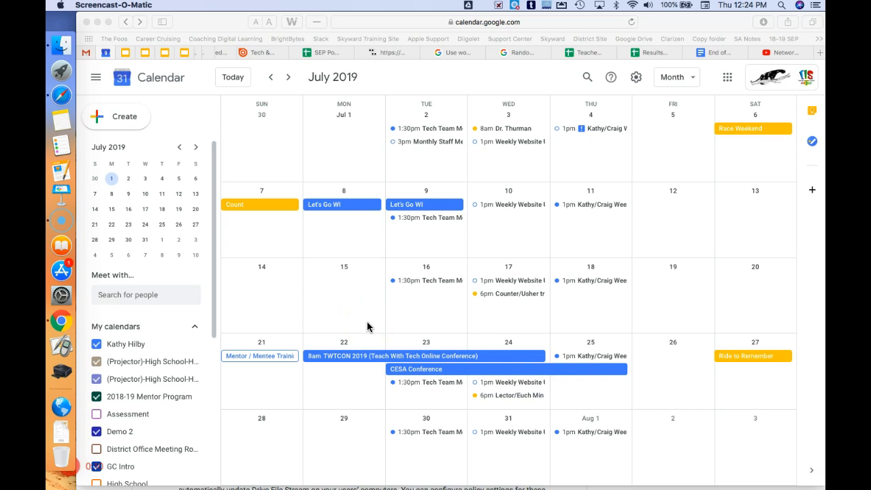
Create an event titled Meeting on July 15, 2019, open its full details, and turn off the all-day setting.
click(366, 323)
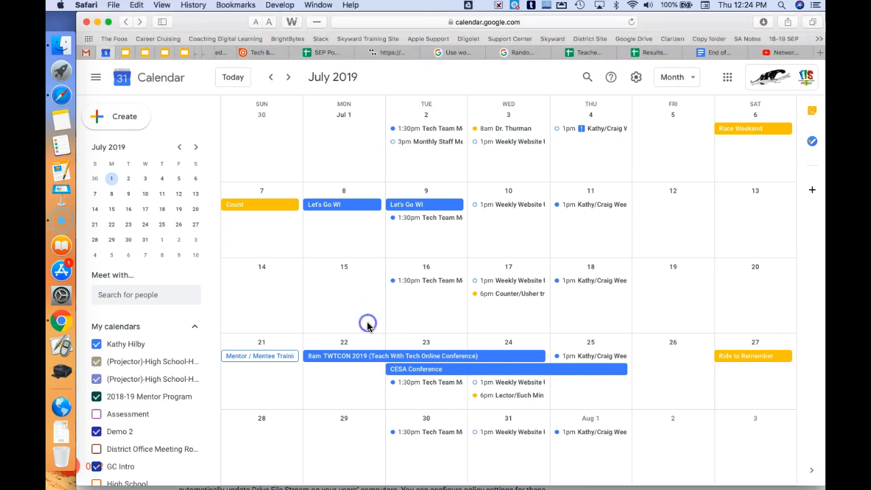
click(366, 322)
text(Meeting)
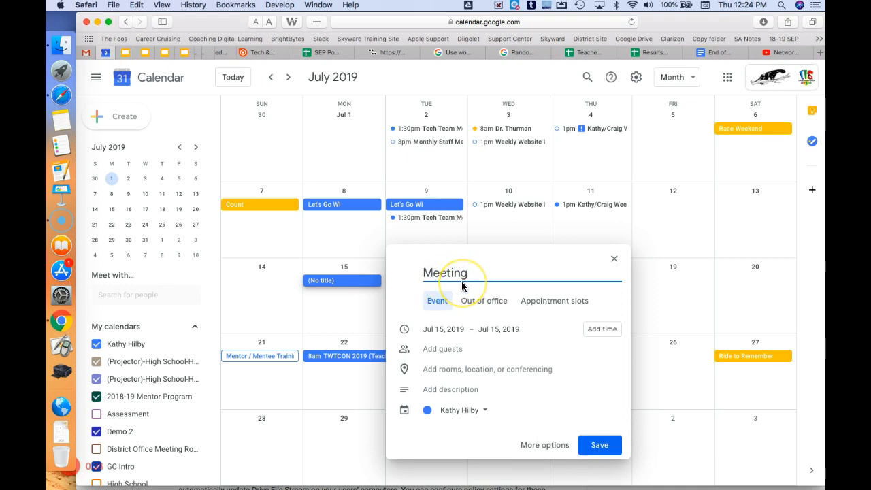
click(465, 296)
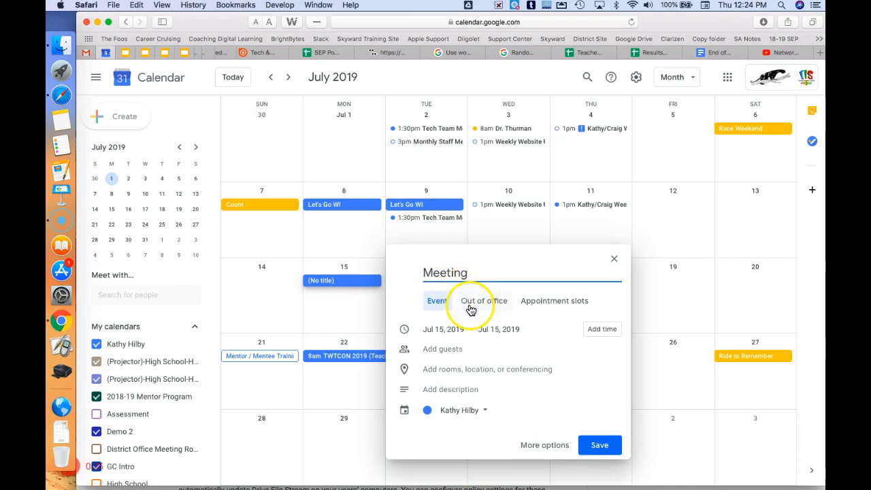
click(541, 446)
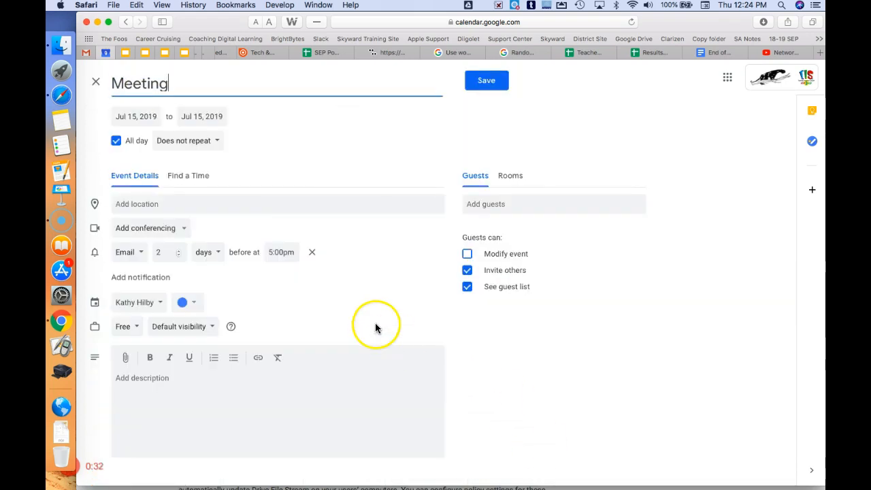
click(116, 141)
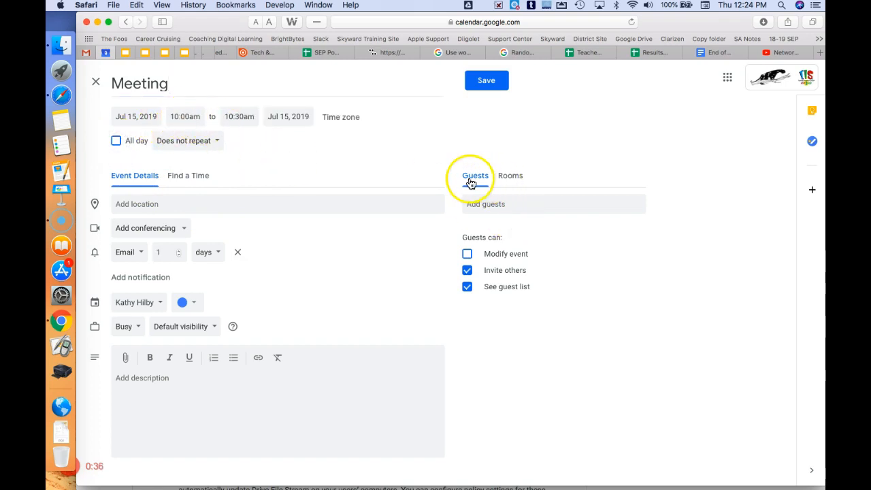
Browse the available Middle School rooms and book the MS Conference Room for the meeting.
click(517, 178)
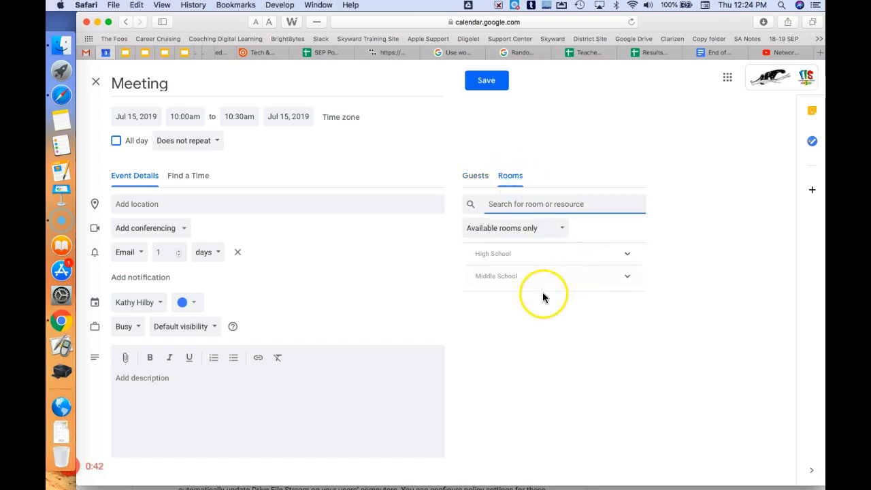
click(627, 281)
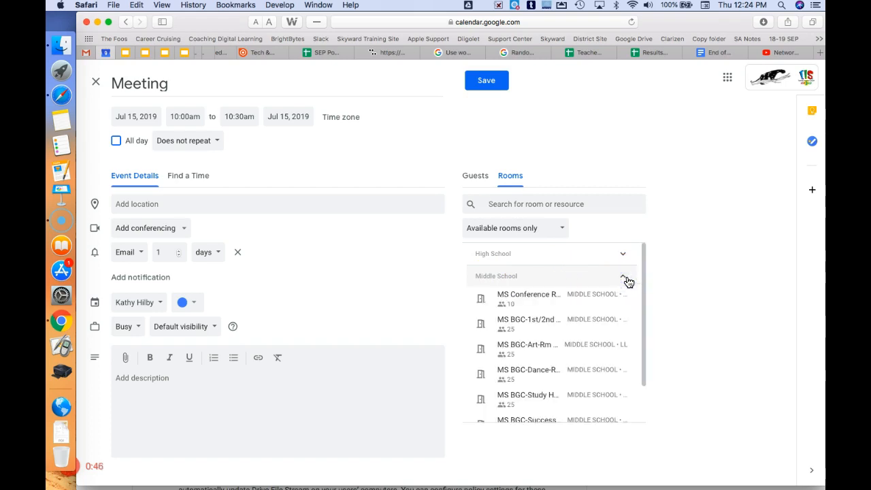
click(505, 257)
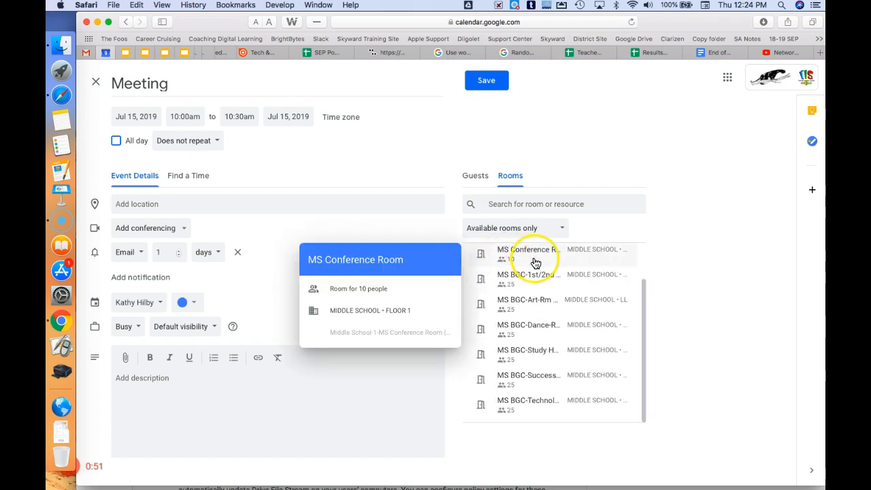
mouse_move(524, 281)
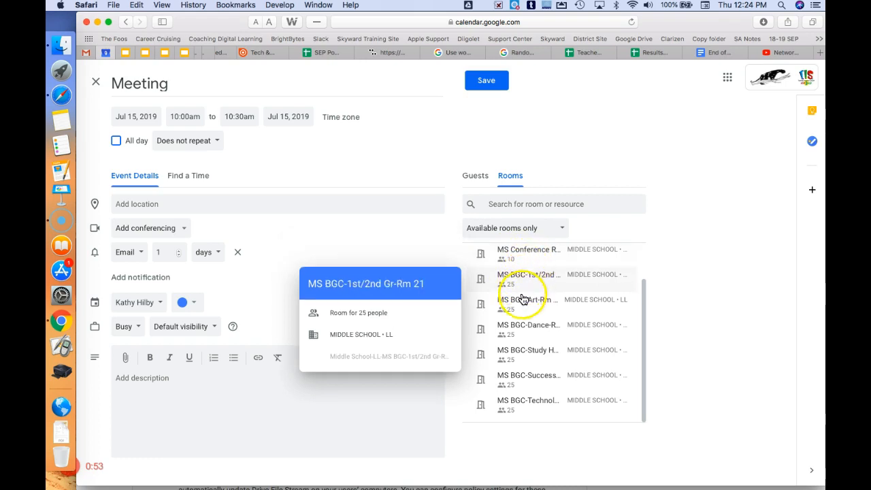
mouse_move(521, 335)
mouse_move(526, 386)
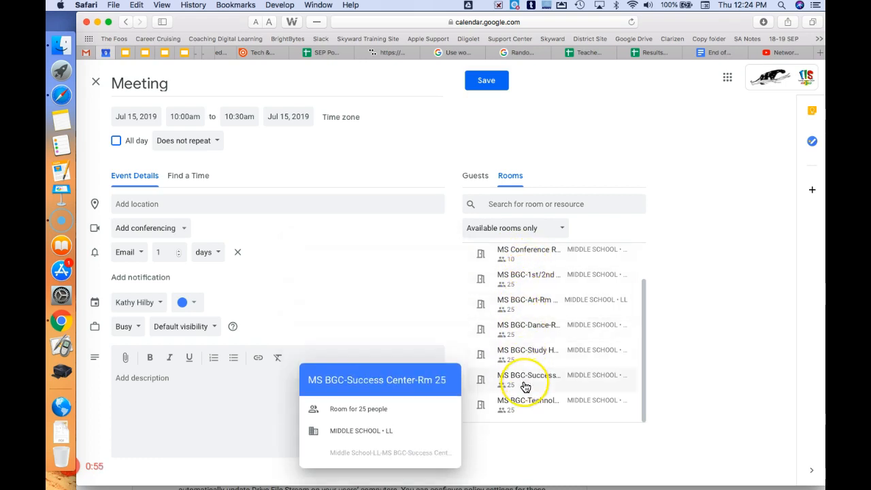
scroll(526, 387, down, 1)
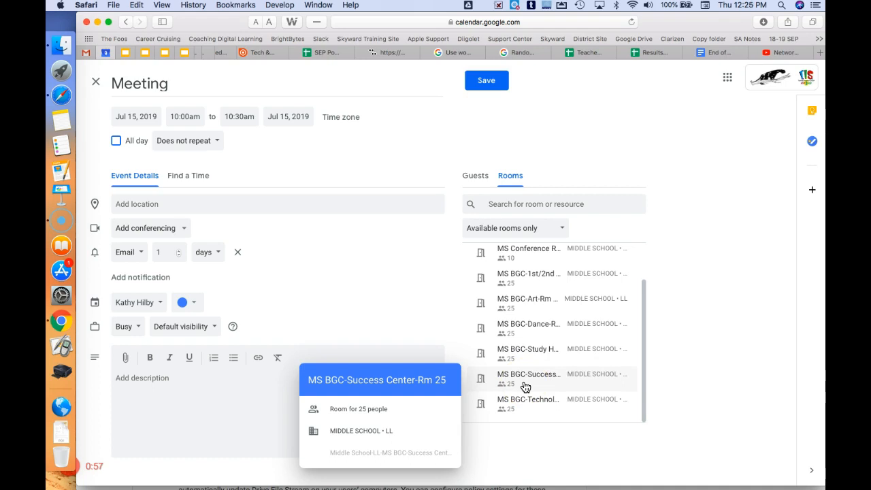
scroll(538, 306, up, 1)
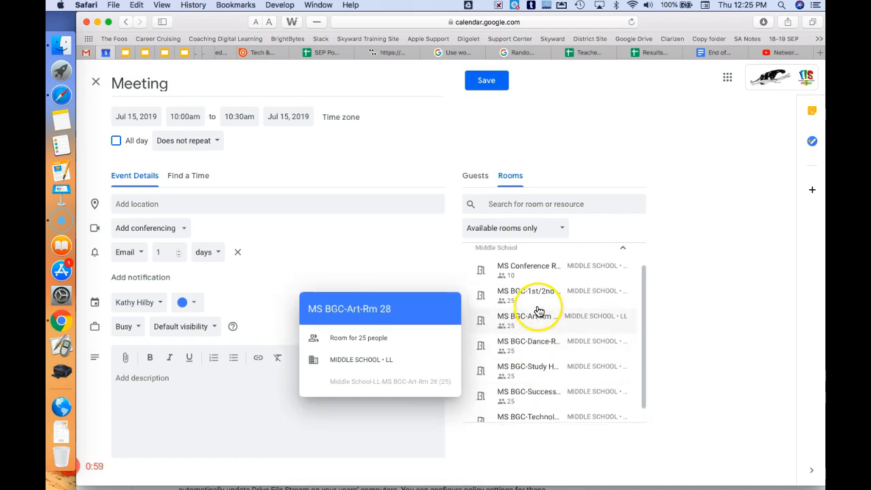
click(537, 270)
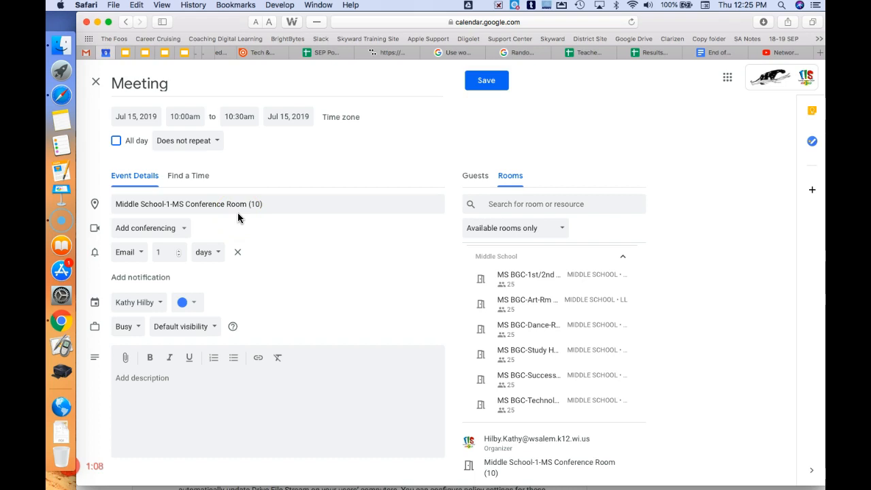
Check the meeting's guest suggestions and location, and save the event without adding guests.
click(478, 179)
click(476, 204)
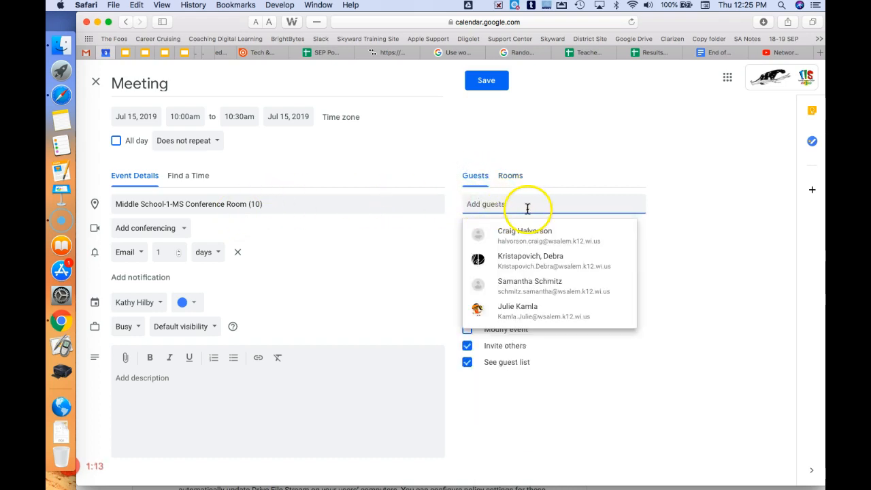
click(267, 205)
click(486, 87)
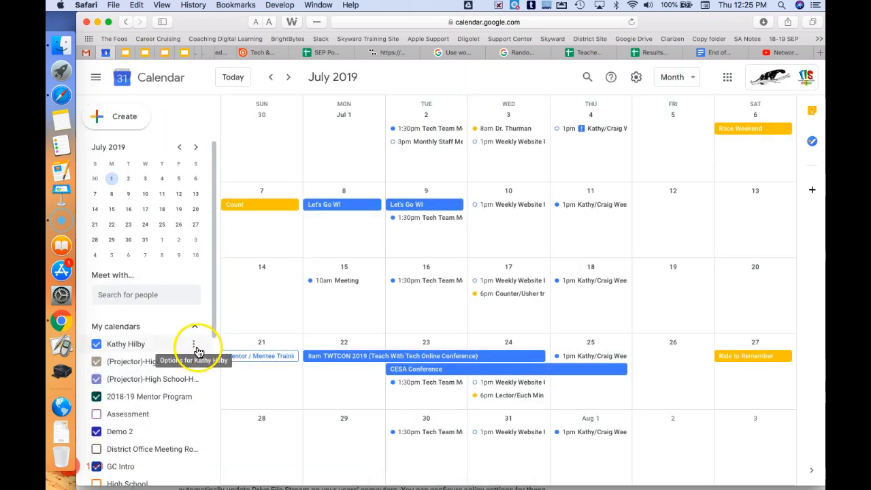
Browse the calendar resources and add Middle School-1-MS Conference Room (10) to the calendar list.
scroll(194, 343, down, 1)
scroll(195, 344, down, 1)
scroll(184, 418, down, 5)
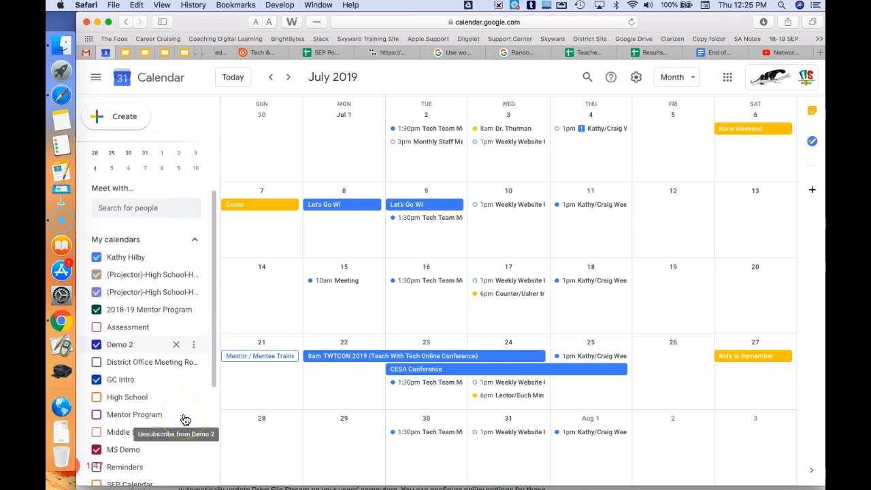
scroll(185, 418, down, 2)
scroll(181, 422, up, 3)
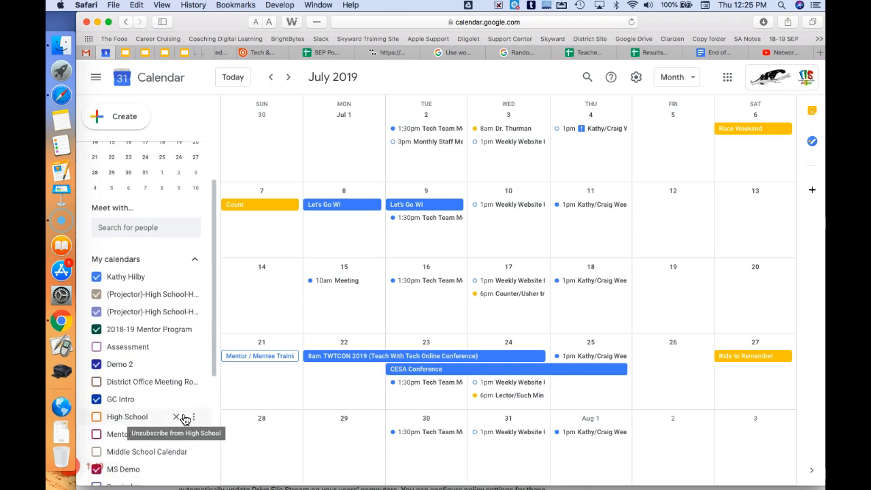
click(97, 279)
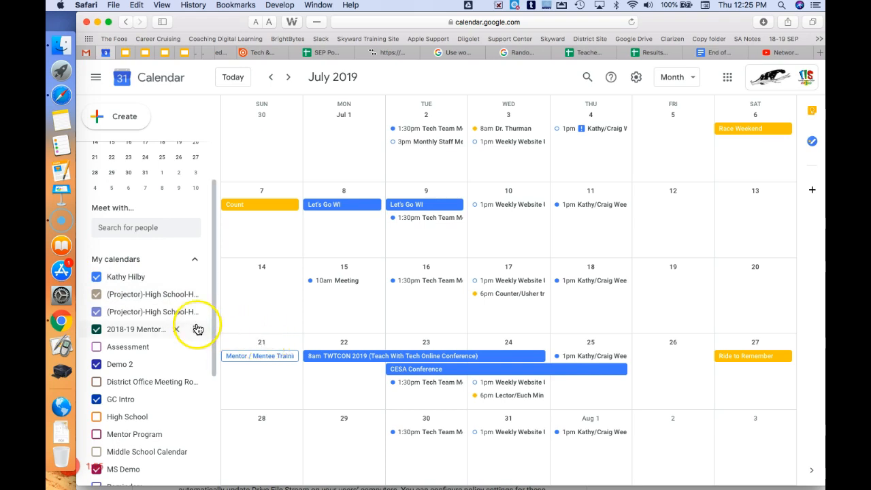
scroll(156, 327, down, 5)
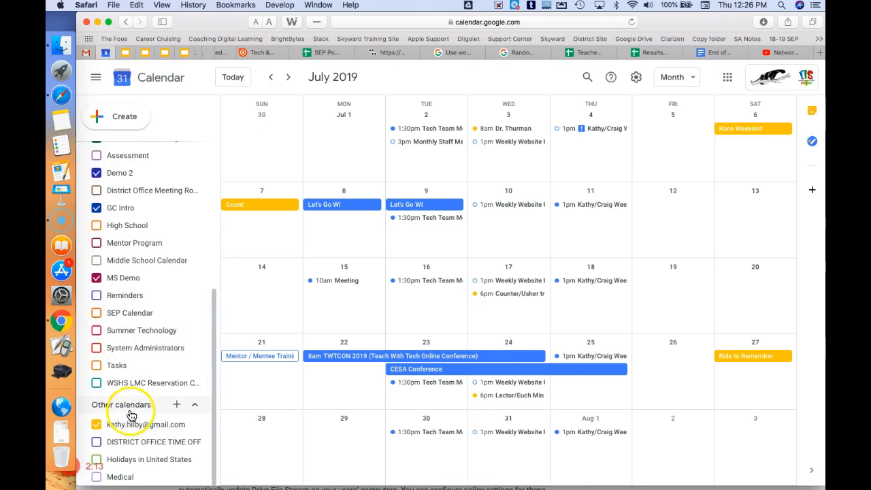
click(177, 407)
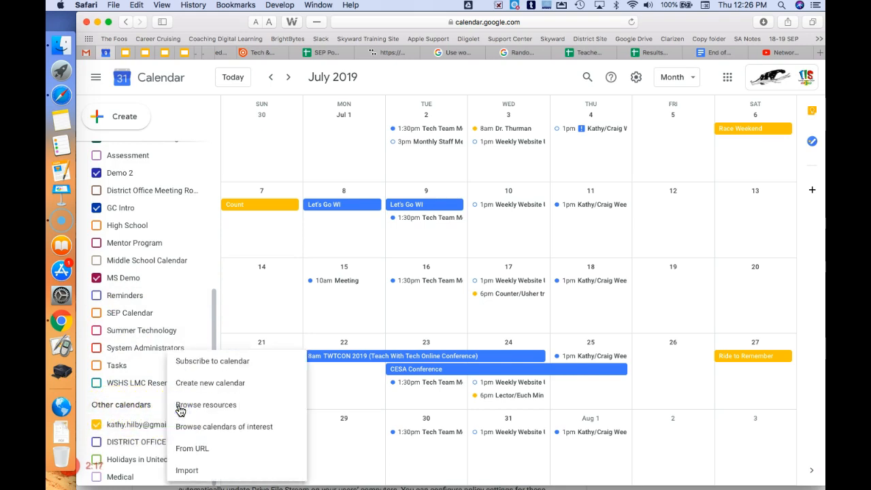
click(191, 408)
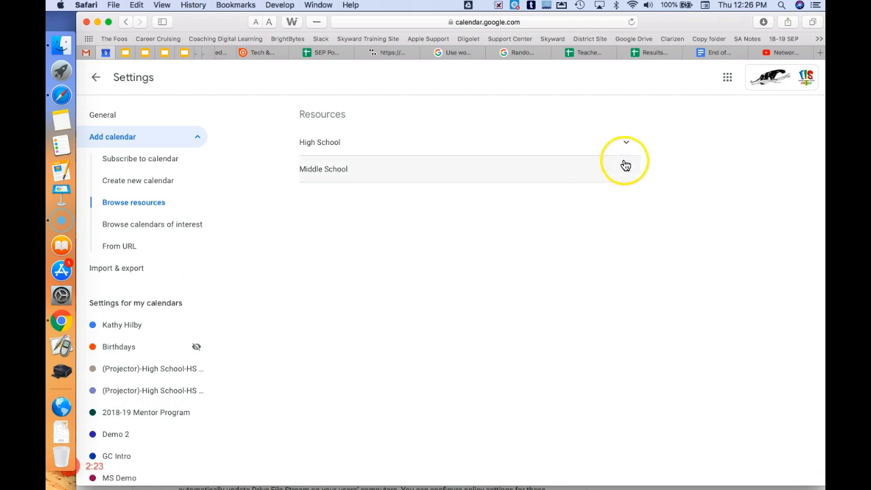
click(627, 172)
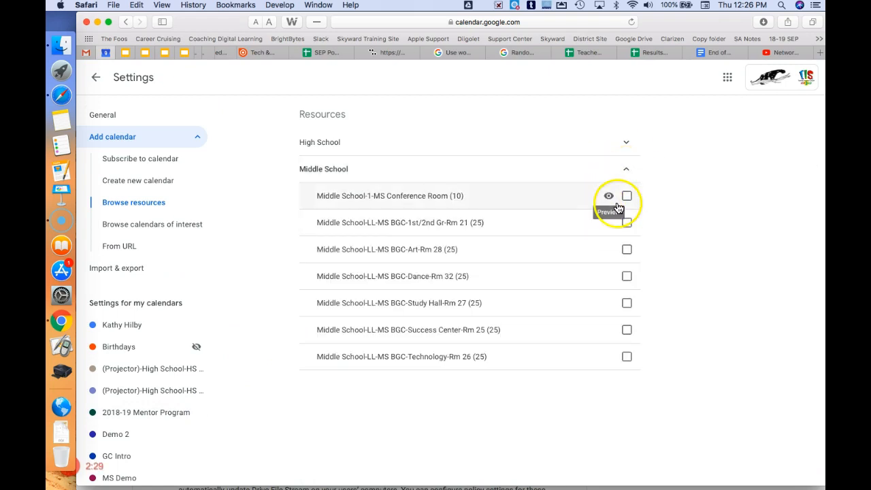
click(626, 197)
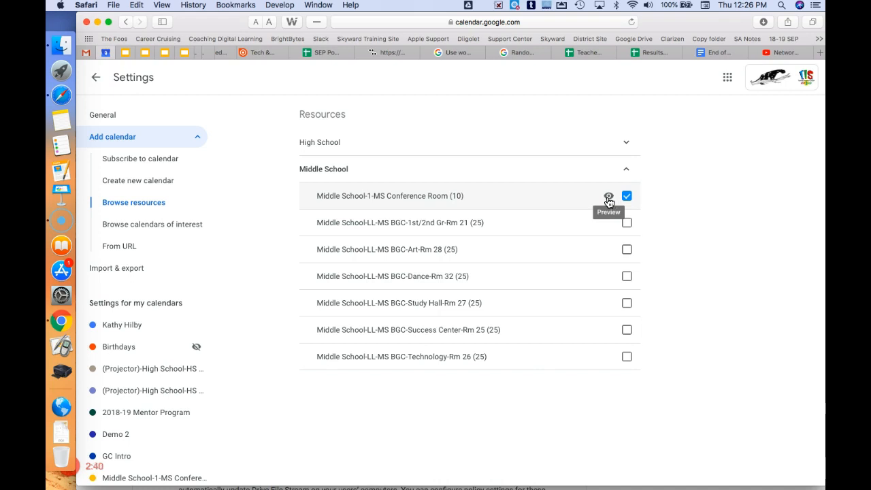
Preview the MS Conference Room's schedule, close the preview, and locate the room's calendar in the settings list.
click(608, 199)
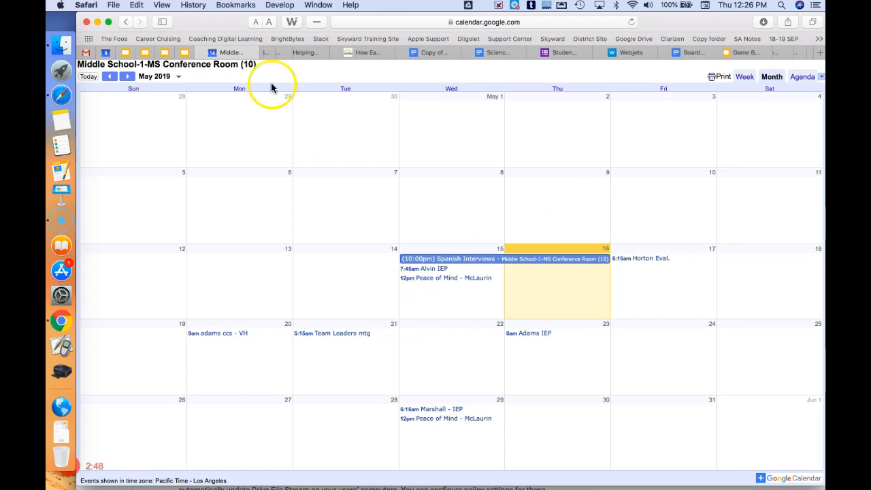
key(super+w)
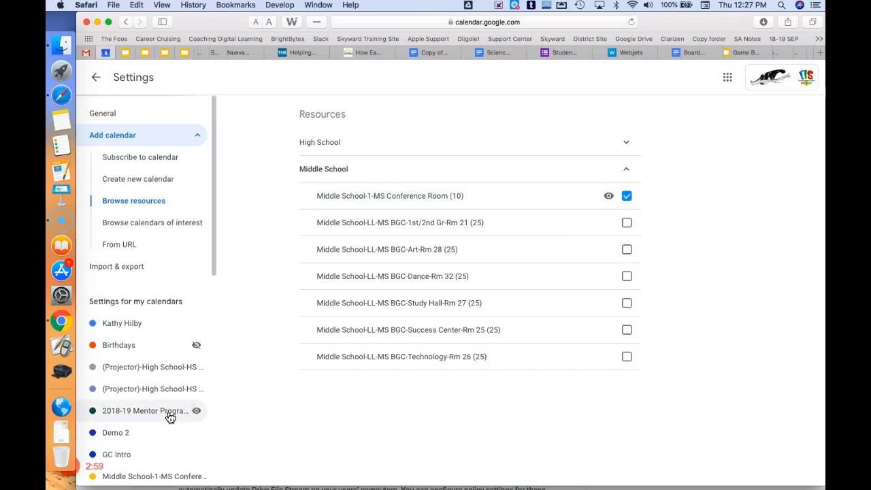
scroll(170, 417, down, 3)
click(144, 397)
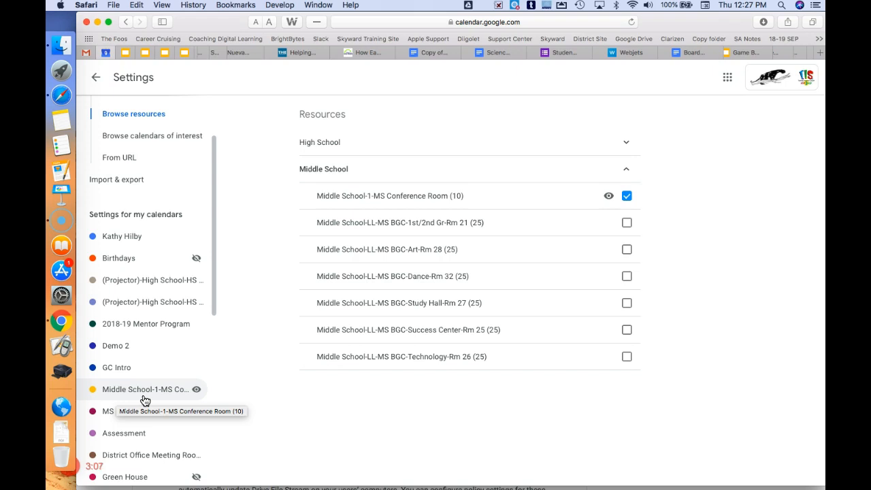
click(186, 395)
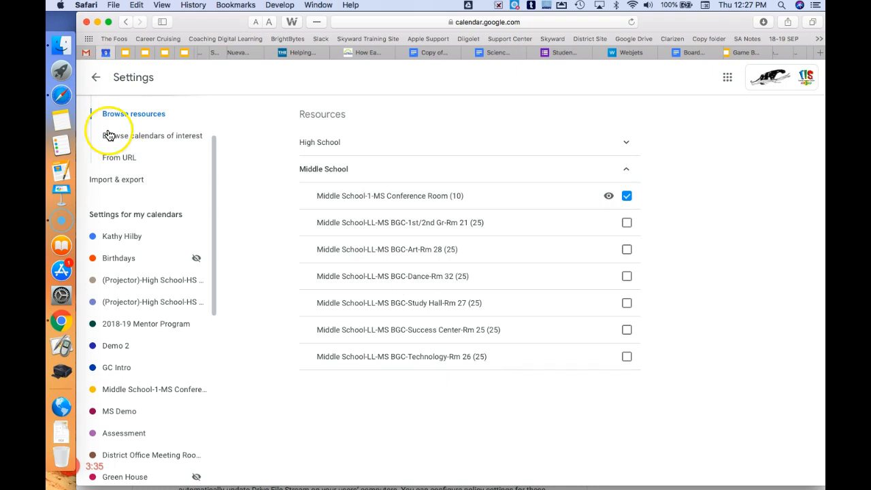
Return to the month view and open the settings and sharing options of the Middle School-1-MS Conference Room (10) calendar.
click(101, 83)
scroll(109, 361, down, 5)
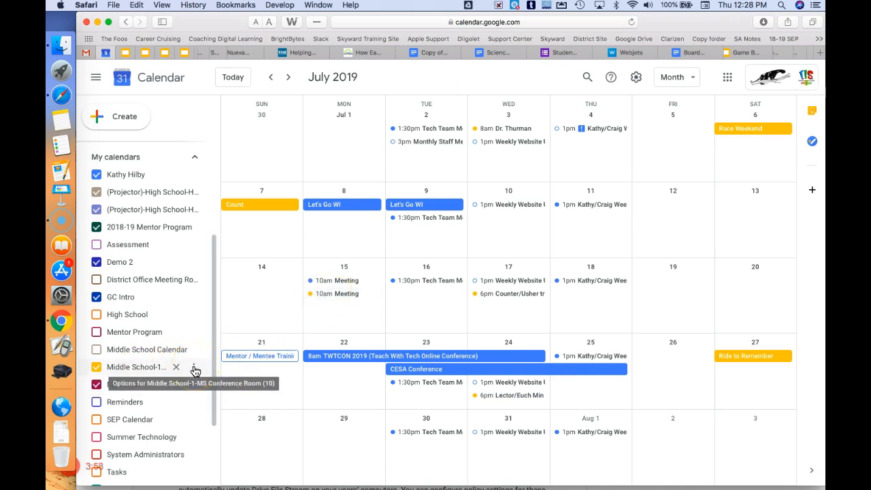
click(194, 369)
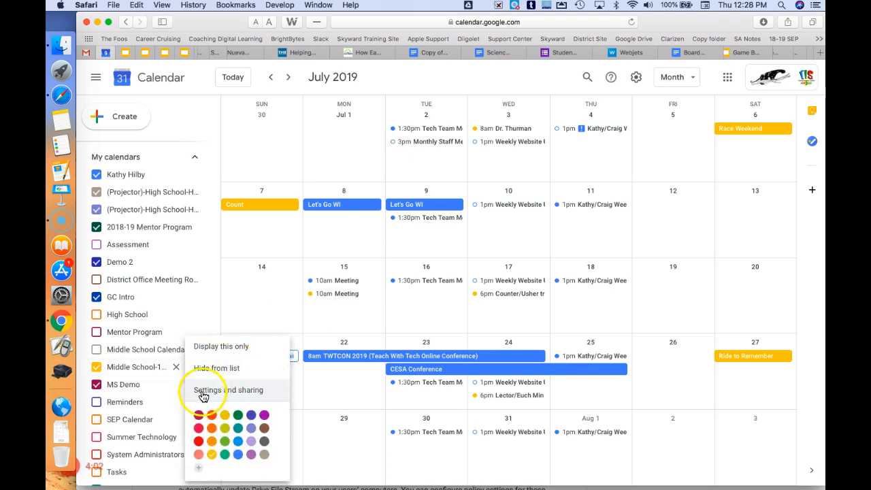
click(215, 391)
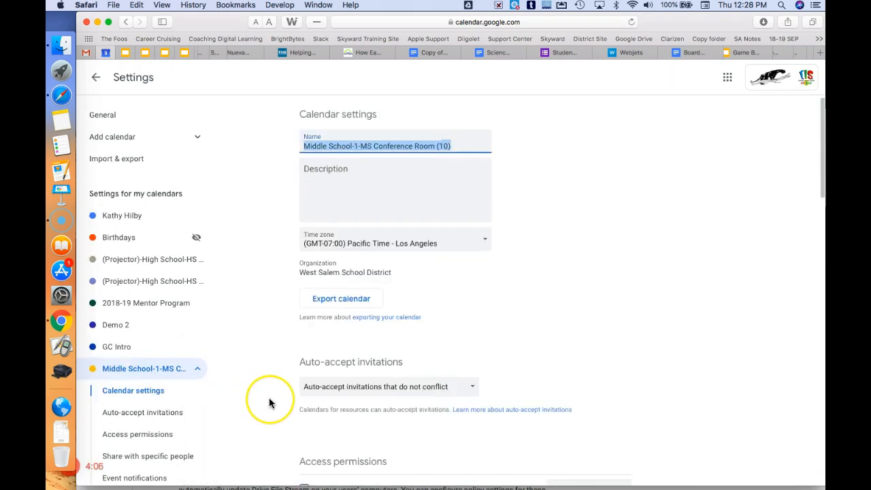
Review the room calendar's access permissions, sharing and notification settings, and check the notification choices for new events without changing them.
scroll(269, 402, down, 5)
scroll(269, 402, down, 3)
scroll(269, 402, down, 6)
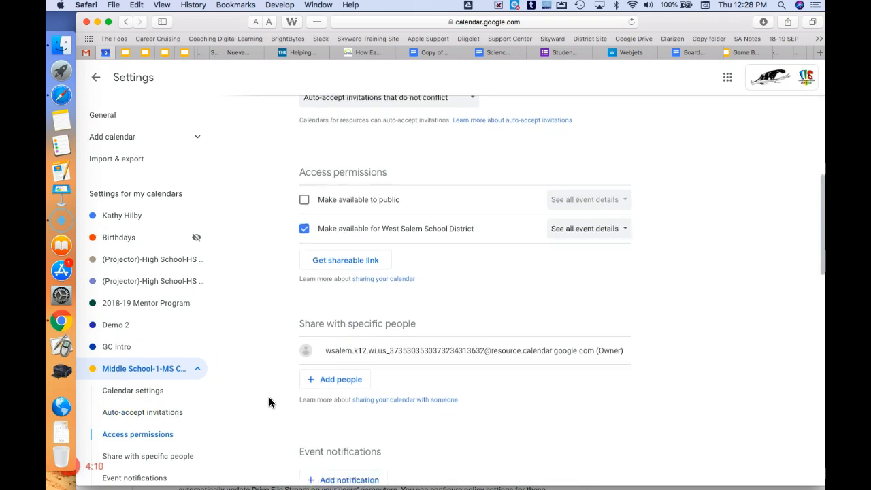
scroll(269, 402, down, 2)
scroll(269, 402, down, 1)
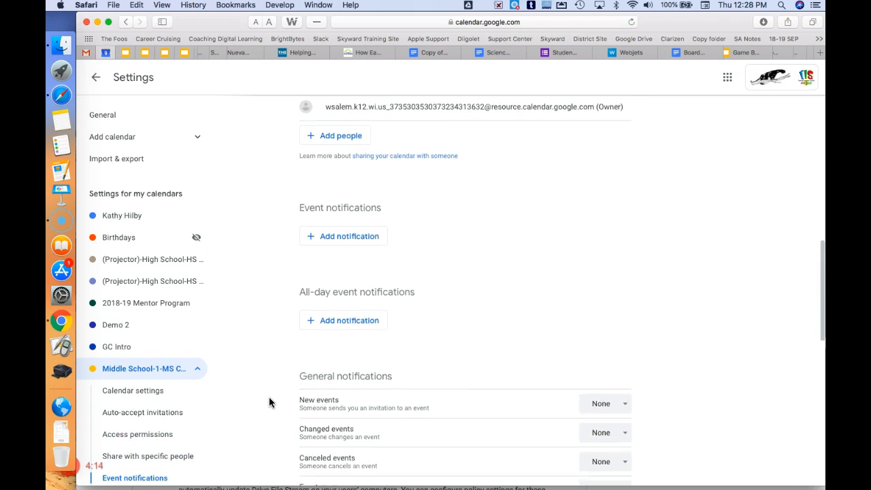
scroll(268, 402, down, 1)
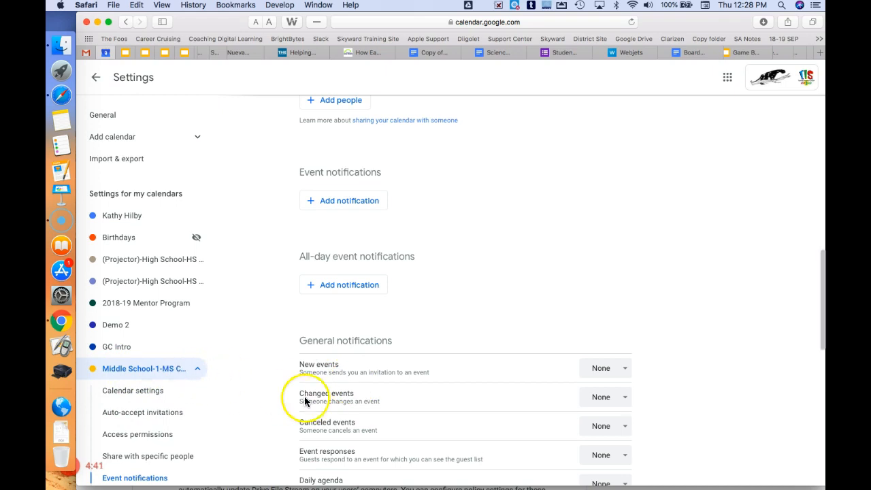
scroll(357, 390, down, 2)
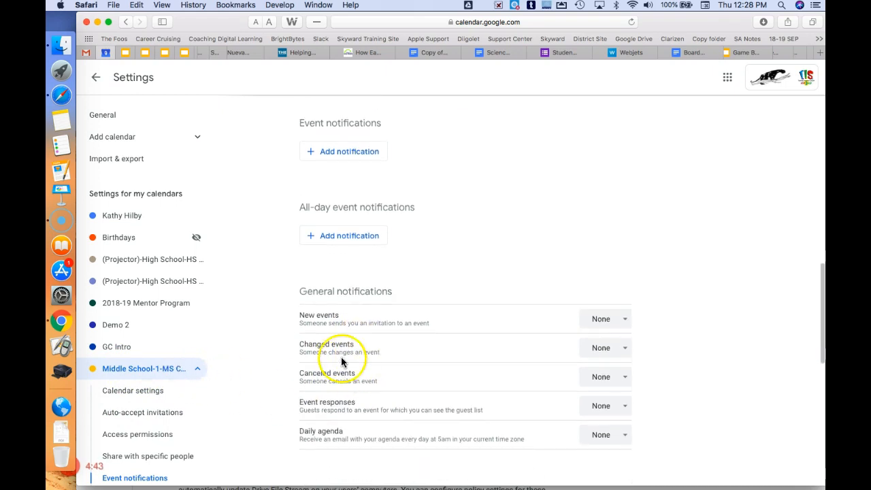
click(626, 321)
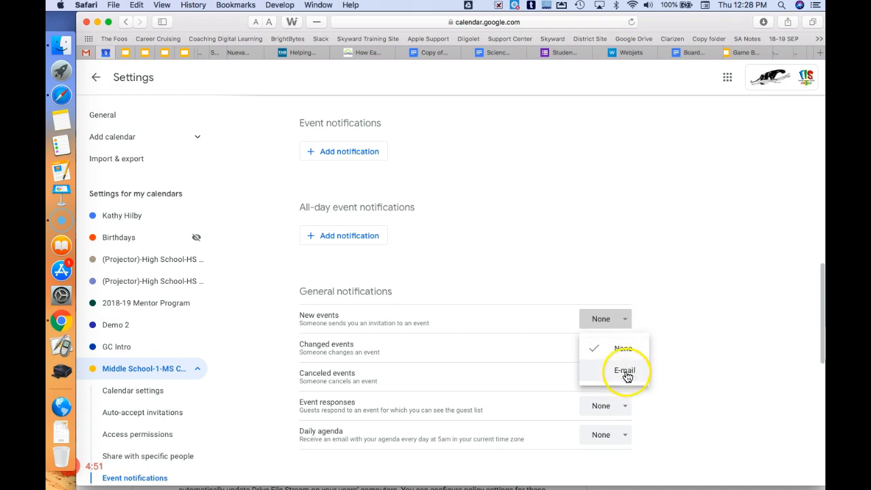
click(707, 362)
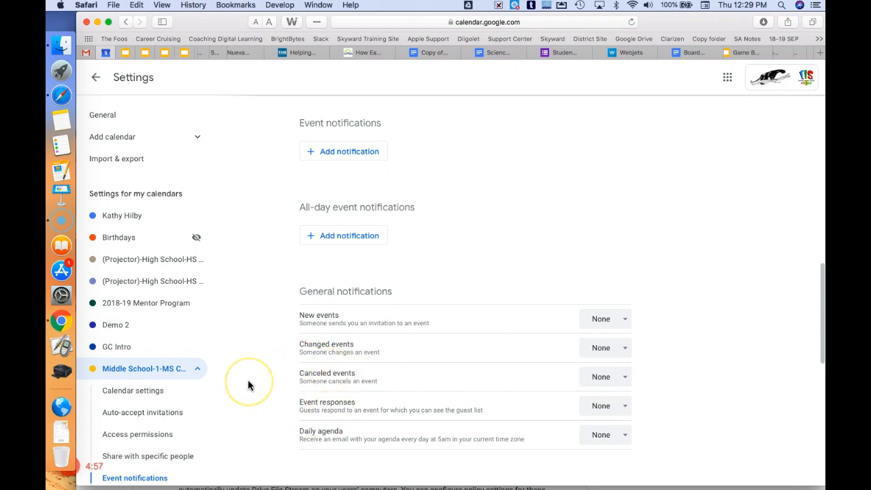
scroll(247, 384, up, 1)
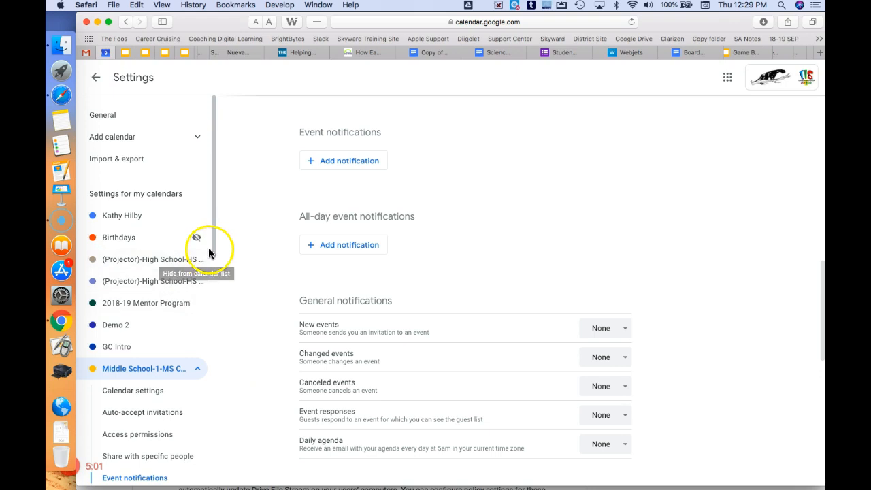
Return to the month view and delete the 10am Meeting event on July 15.
click(97, 79)
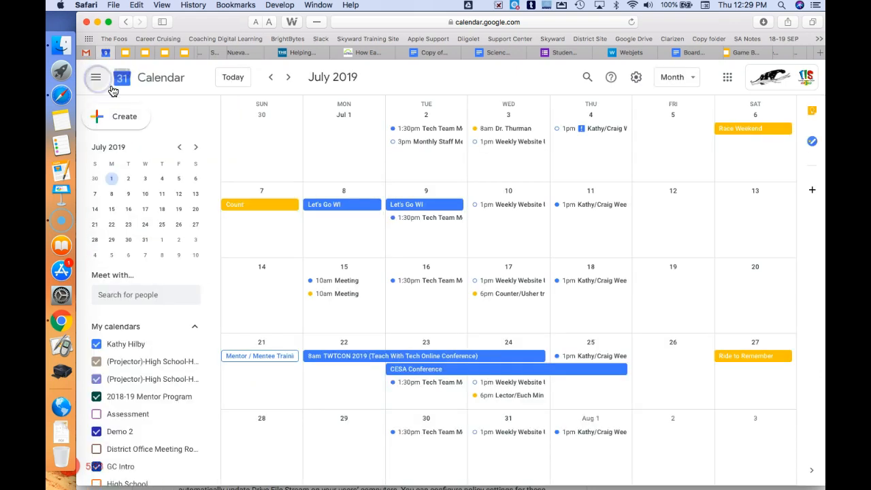
click(354, 284)
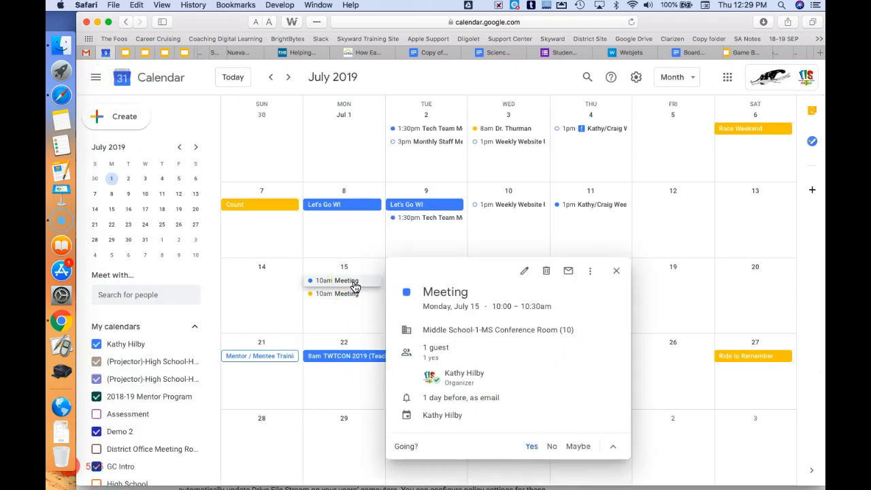
click(547, 272)
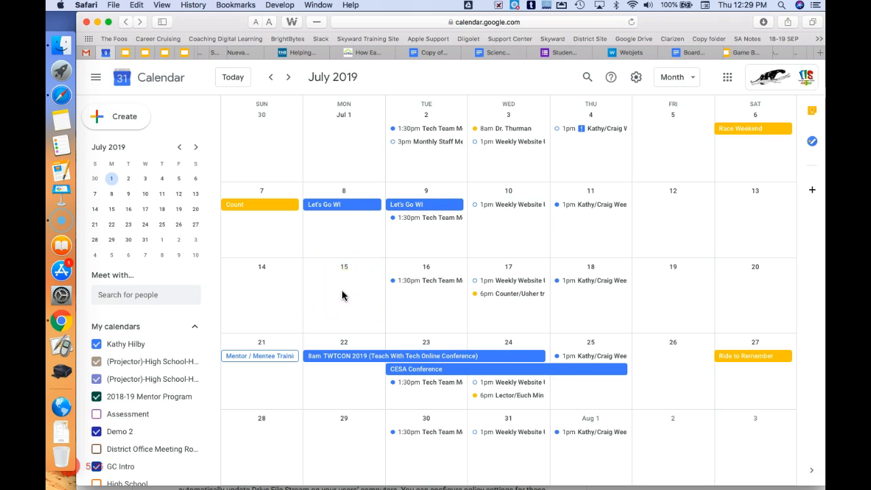
Start a new event on July 15, 2019, open its full options, and make it a timed event instead of all-day.
click(342, 294)
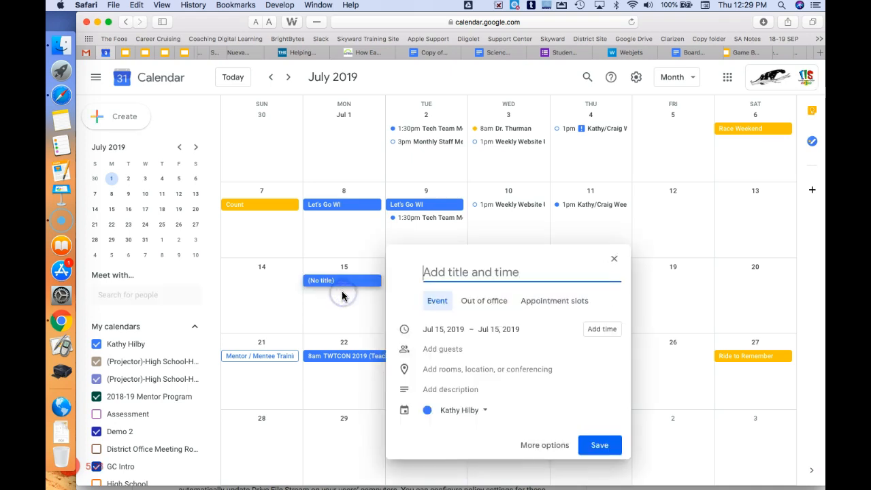
click(544, 445)
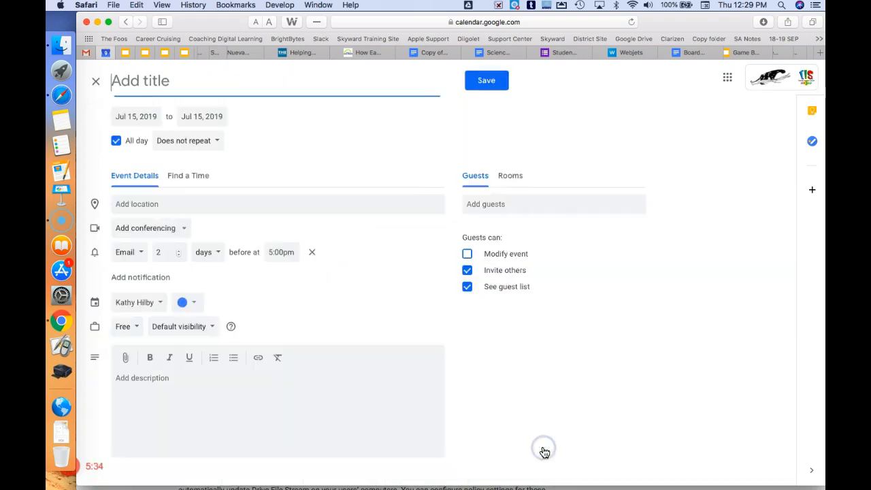
click(116, 142)
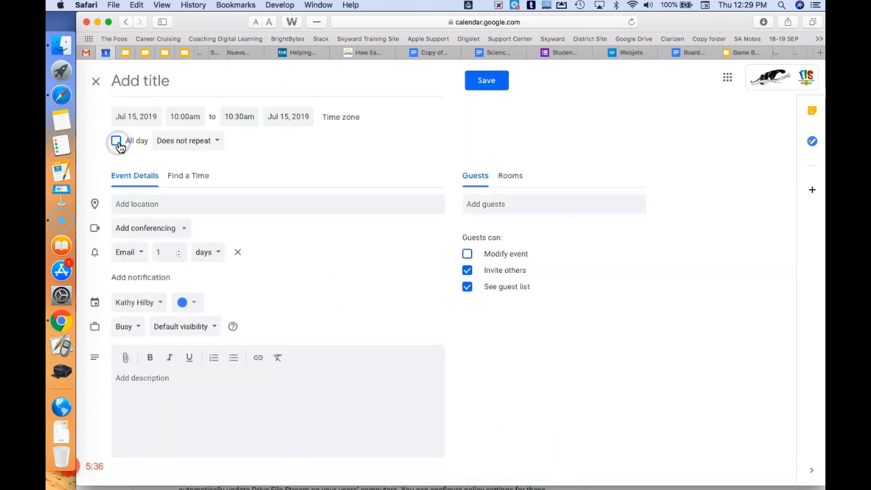